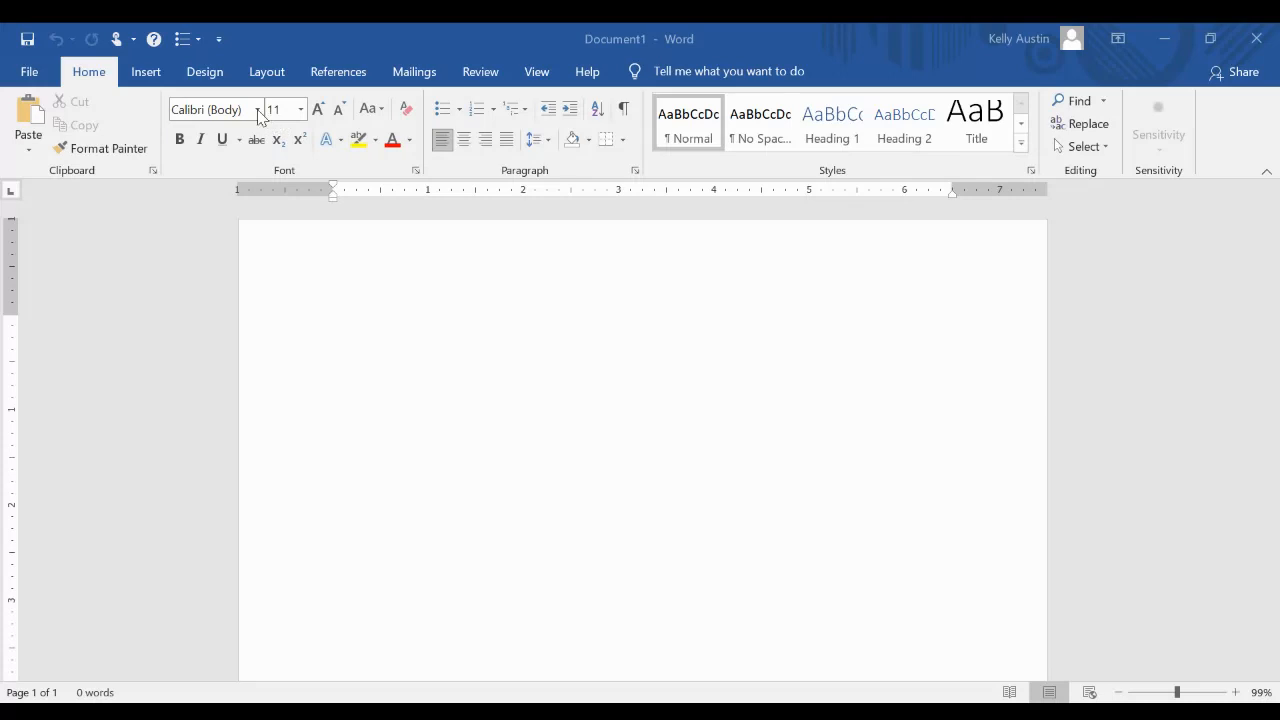
Set the font to Times New Roman, 12 pt, and the line spacing to 2.0
left_click(260, 115)
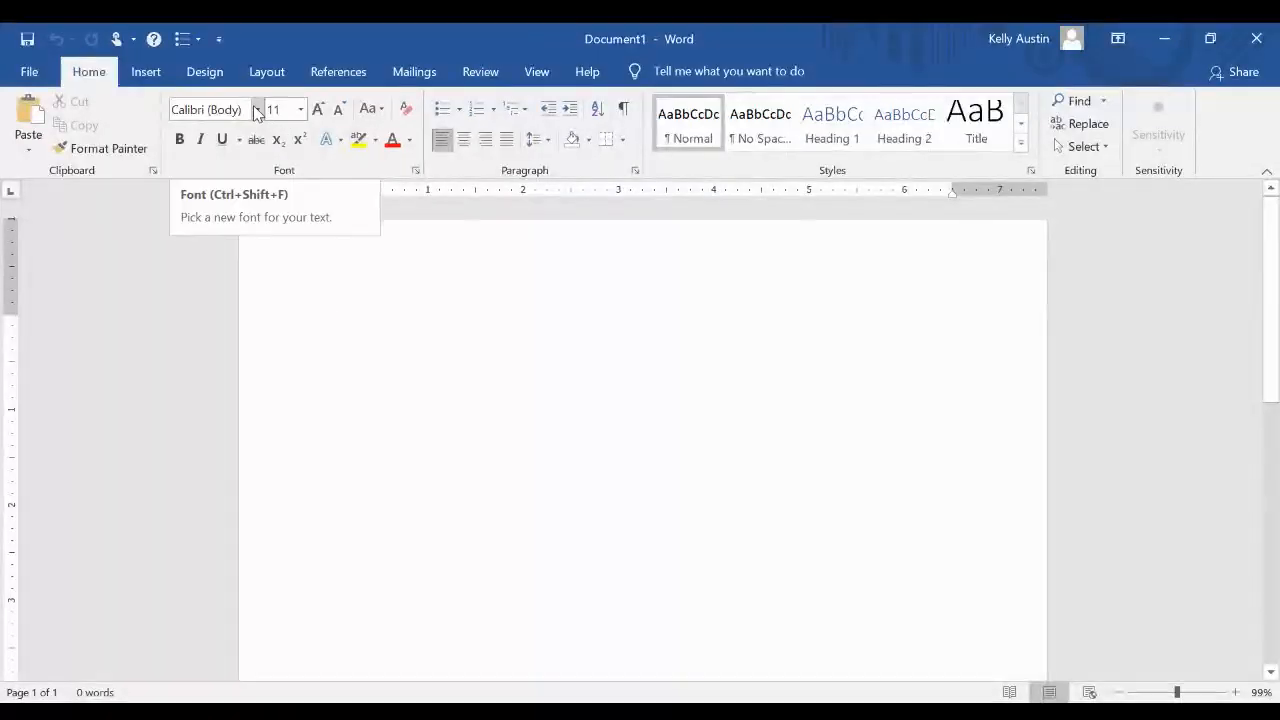
left_click(259, 114)
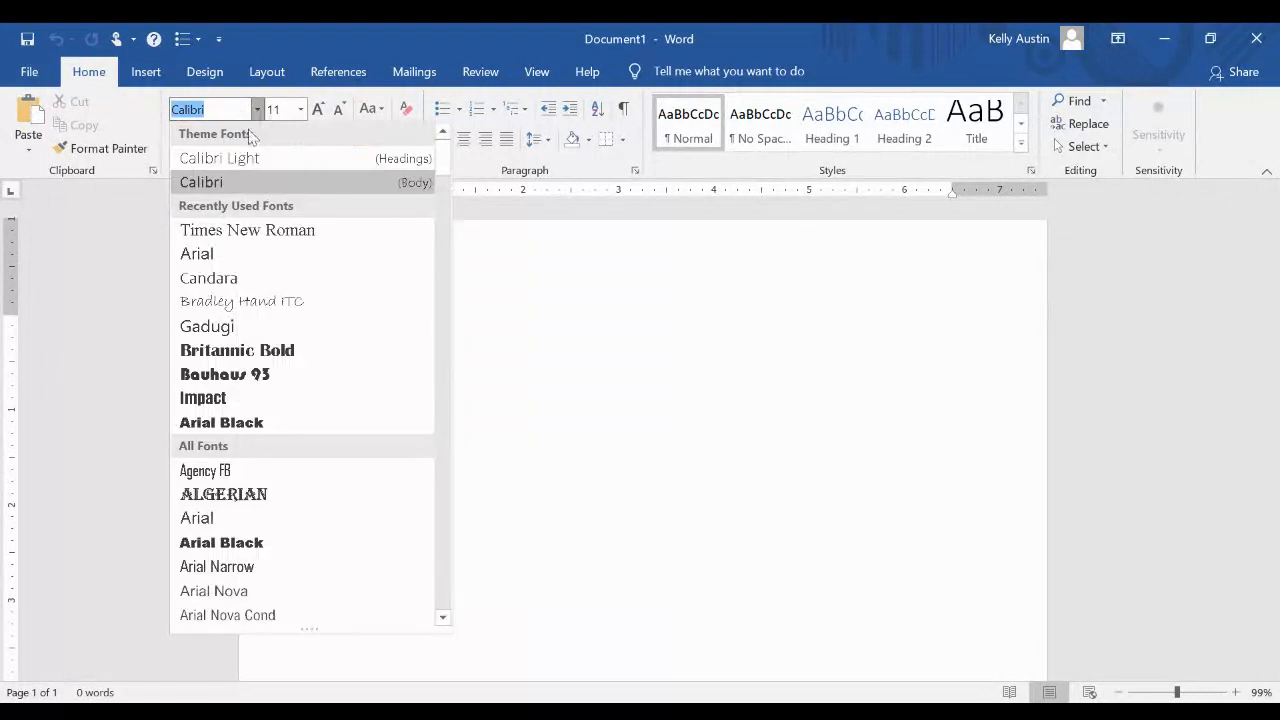
left_click(260, 232)
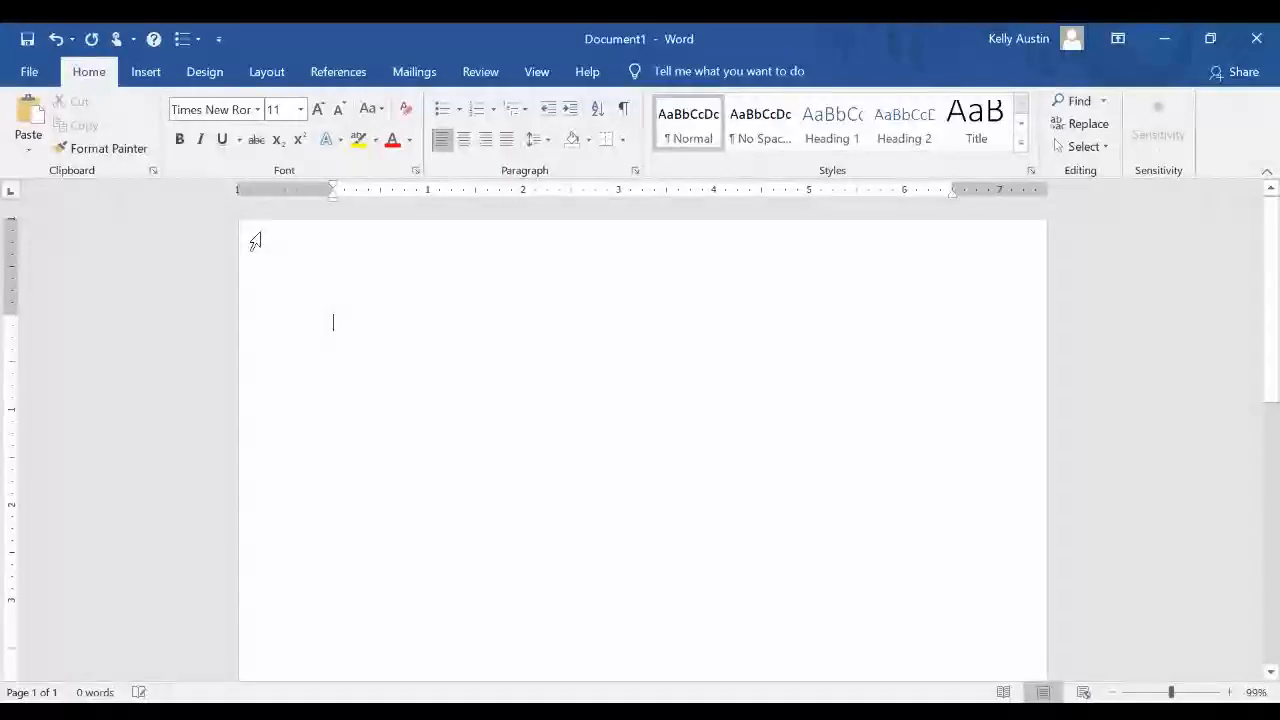
left_click(301, 109)
left_click(278, 215)
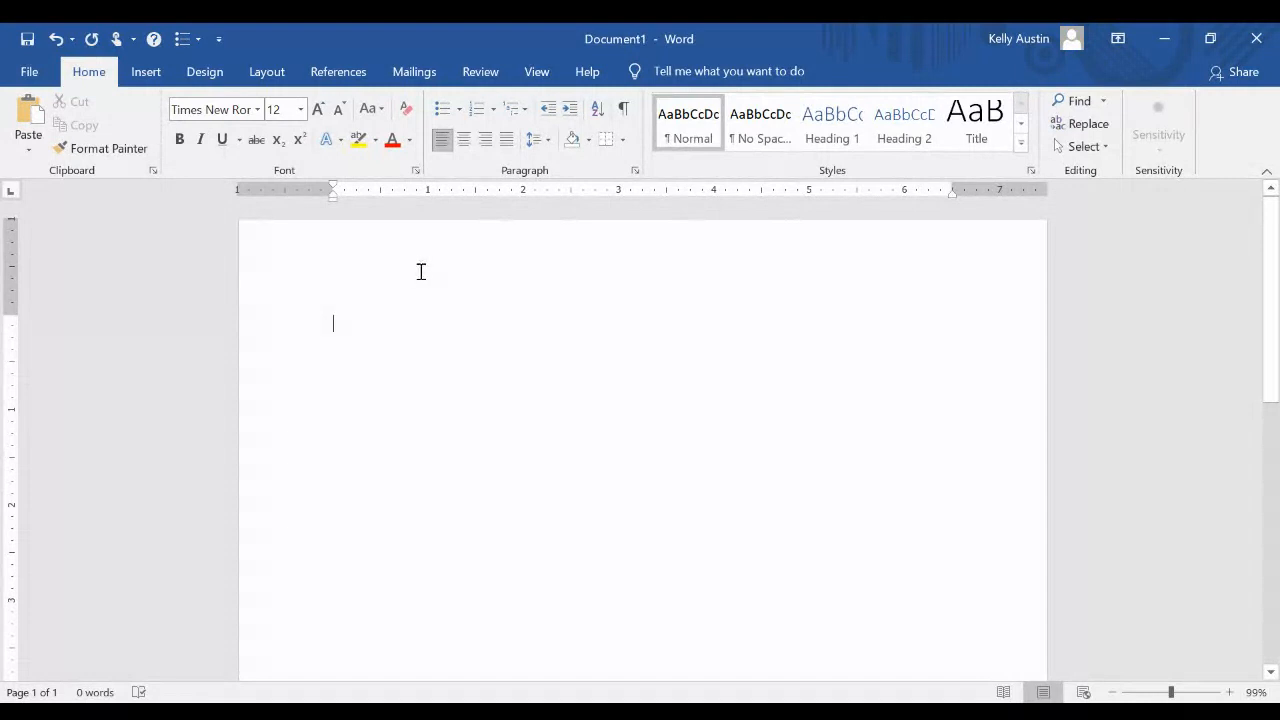
left_click(549, 141)
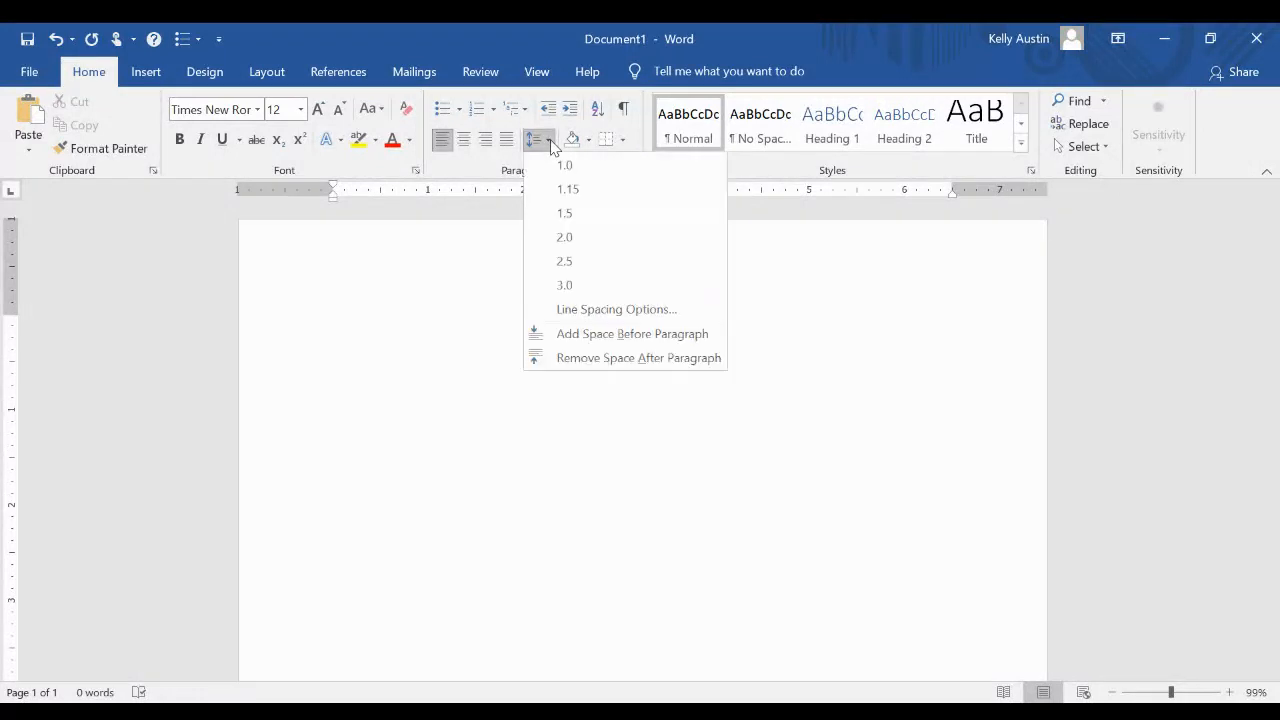
left_click(580, 240)
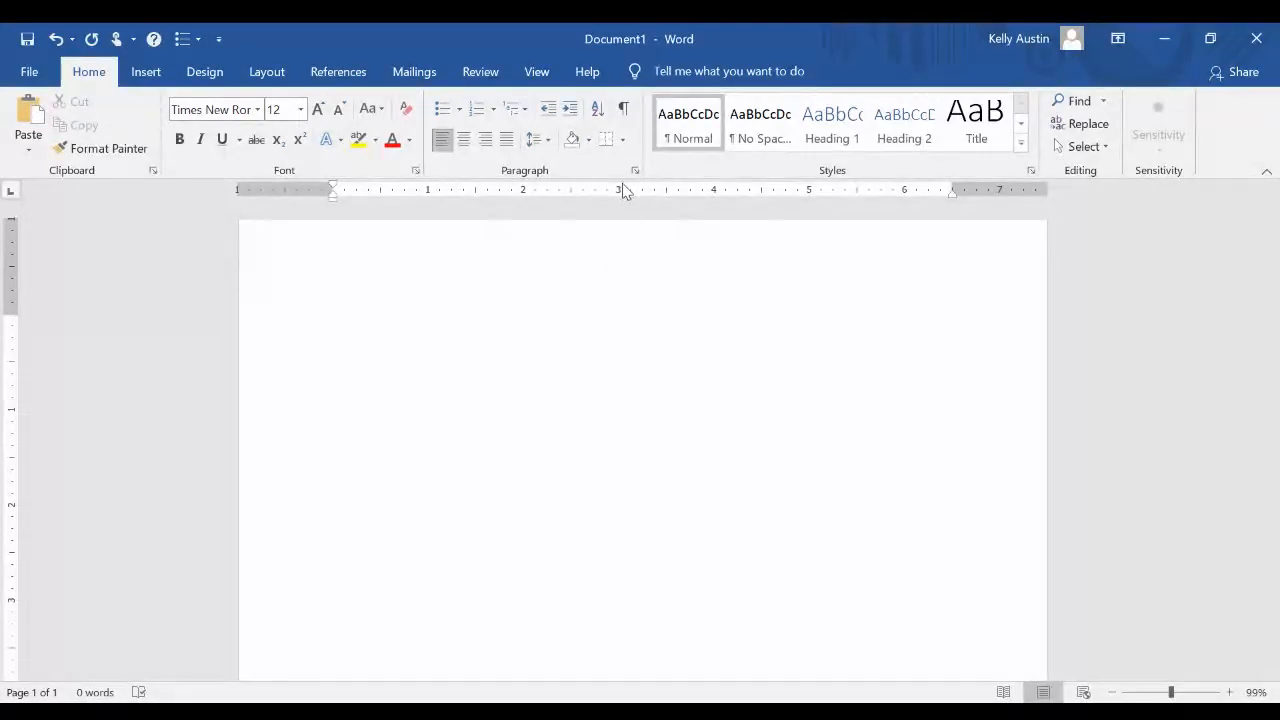
Insert a Plain Number 3 page number at the top of the page and type the author's last name before it
left_click(150, 74)
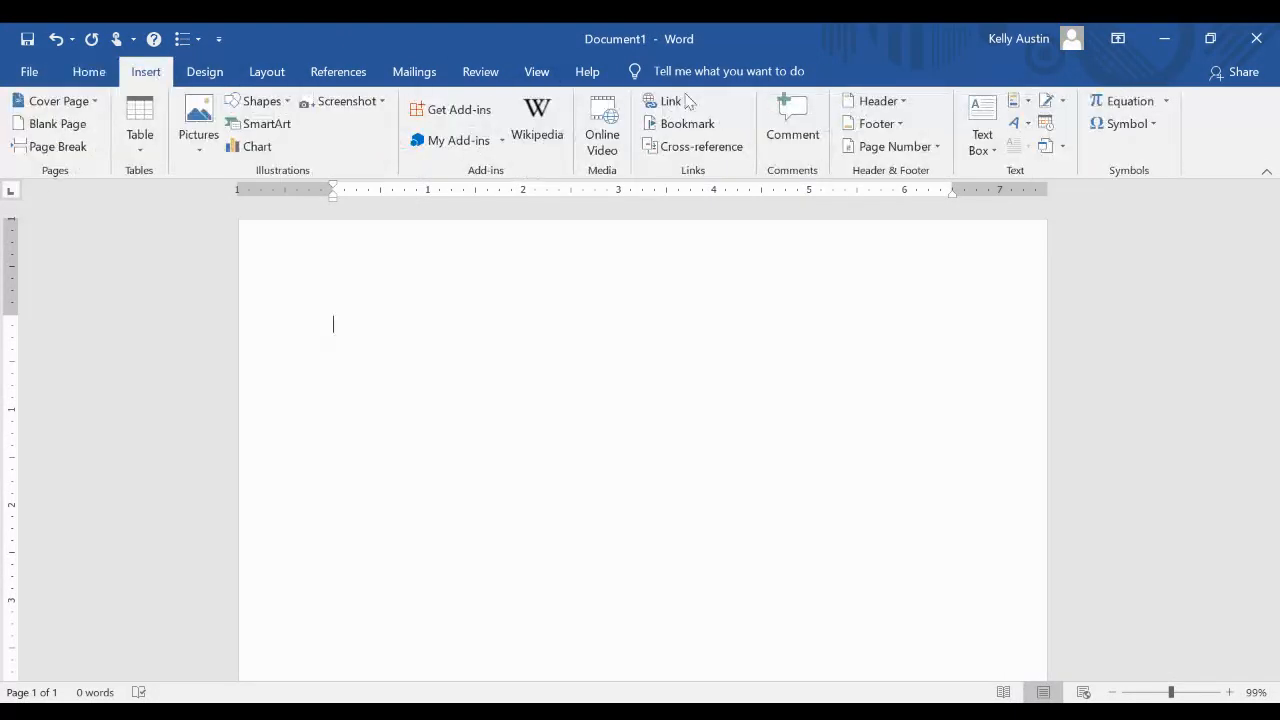
left_click(941, 148)
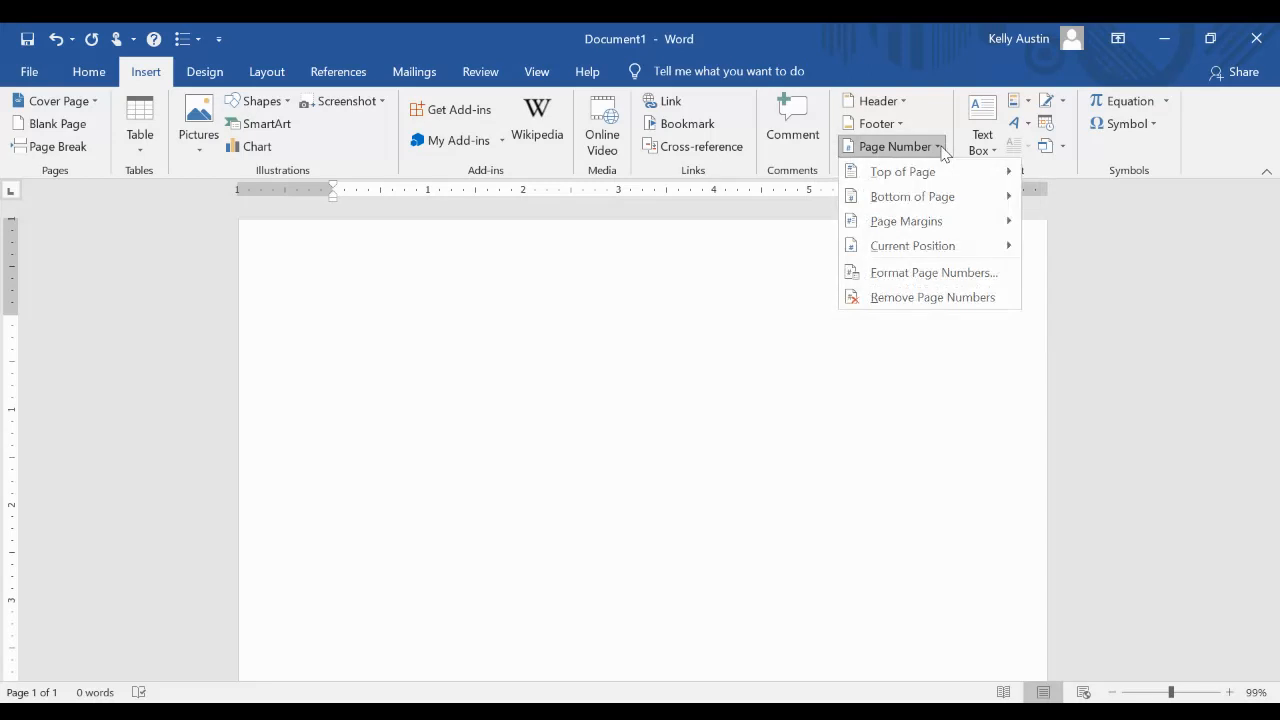
mouse_move(930, 175)
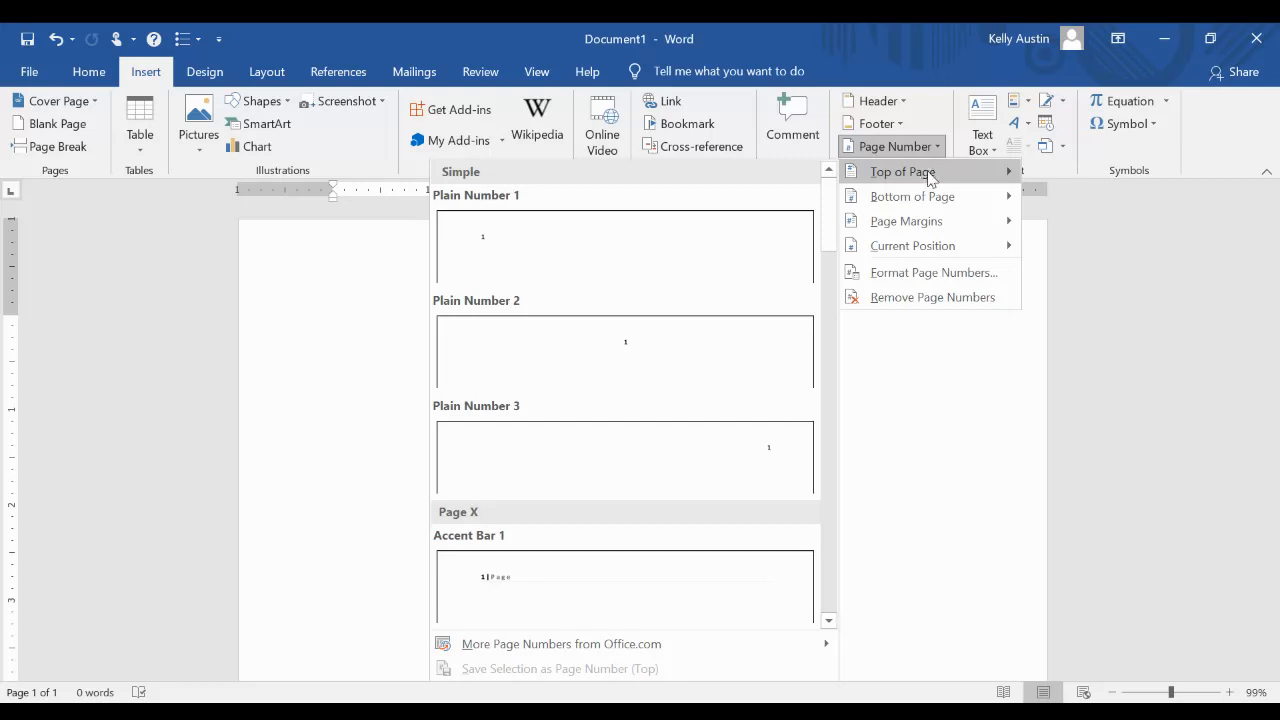
left_click(786, 456)
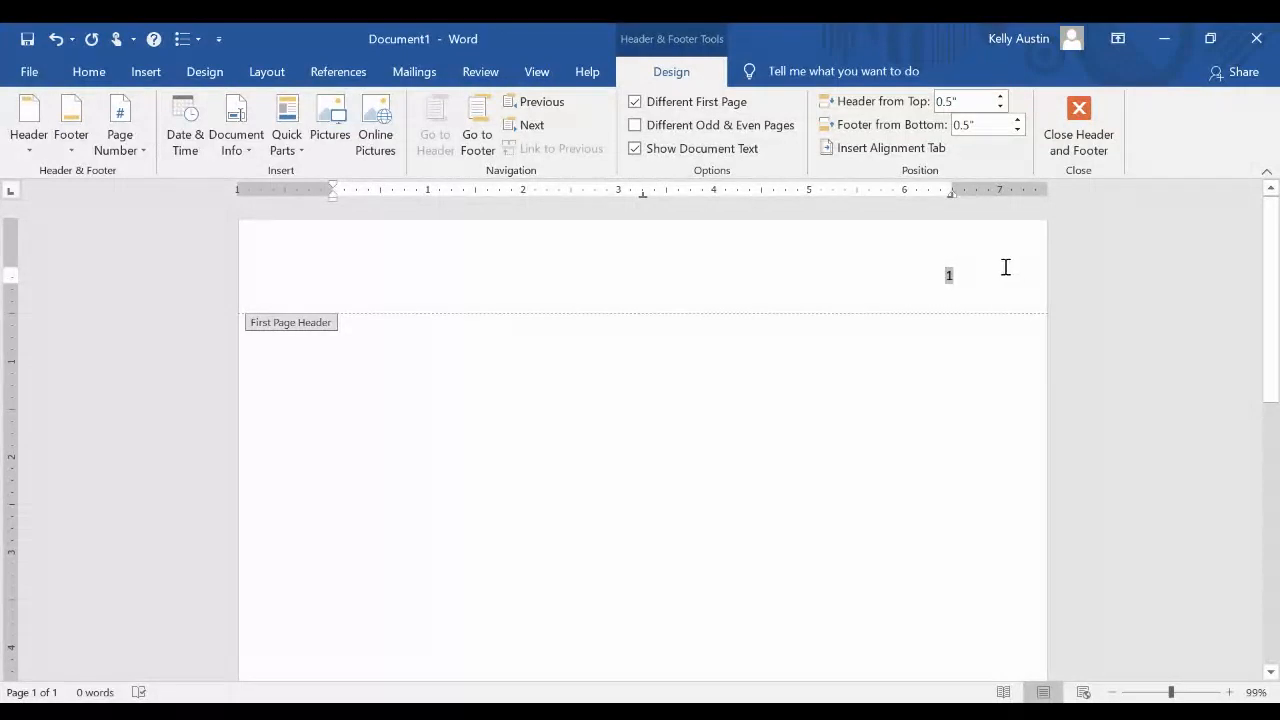
type("Aust")
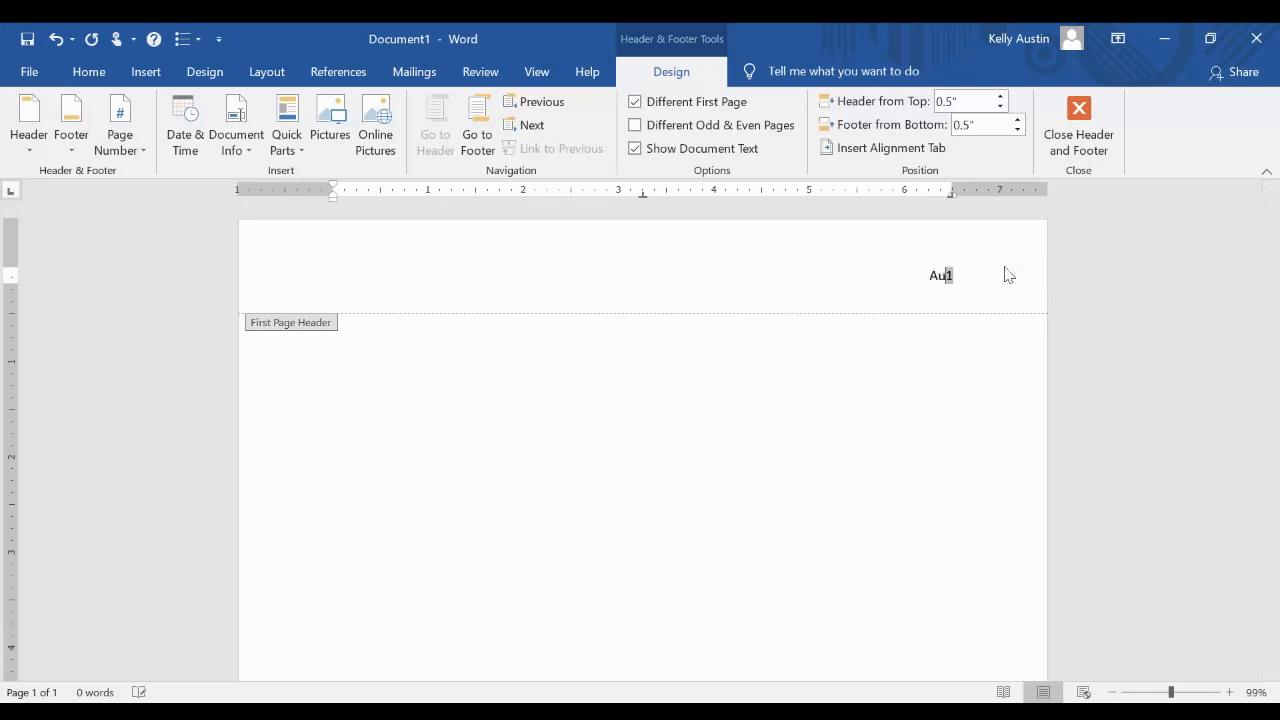
type("in")
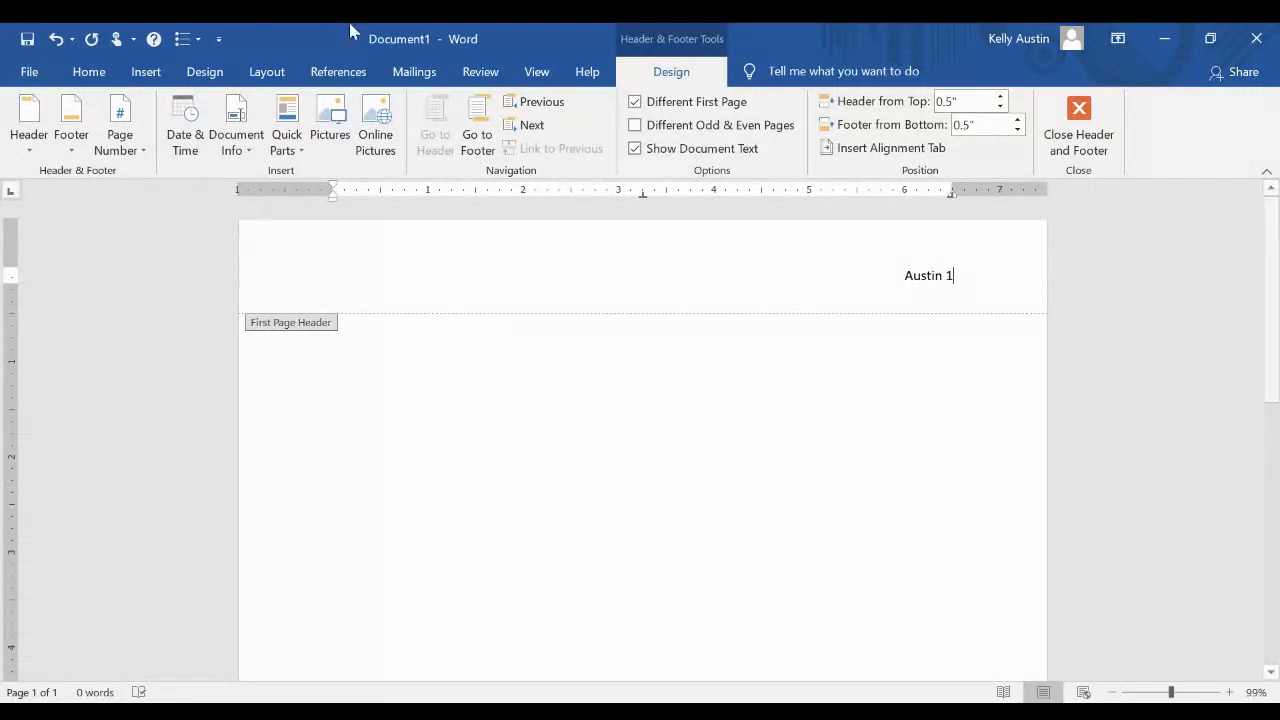
Format the header text as Times New Roman, 12 pt
left_click(103, 80)
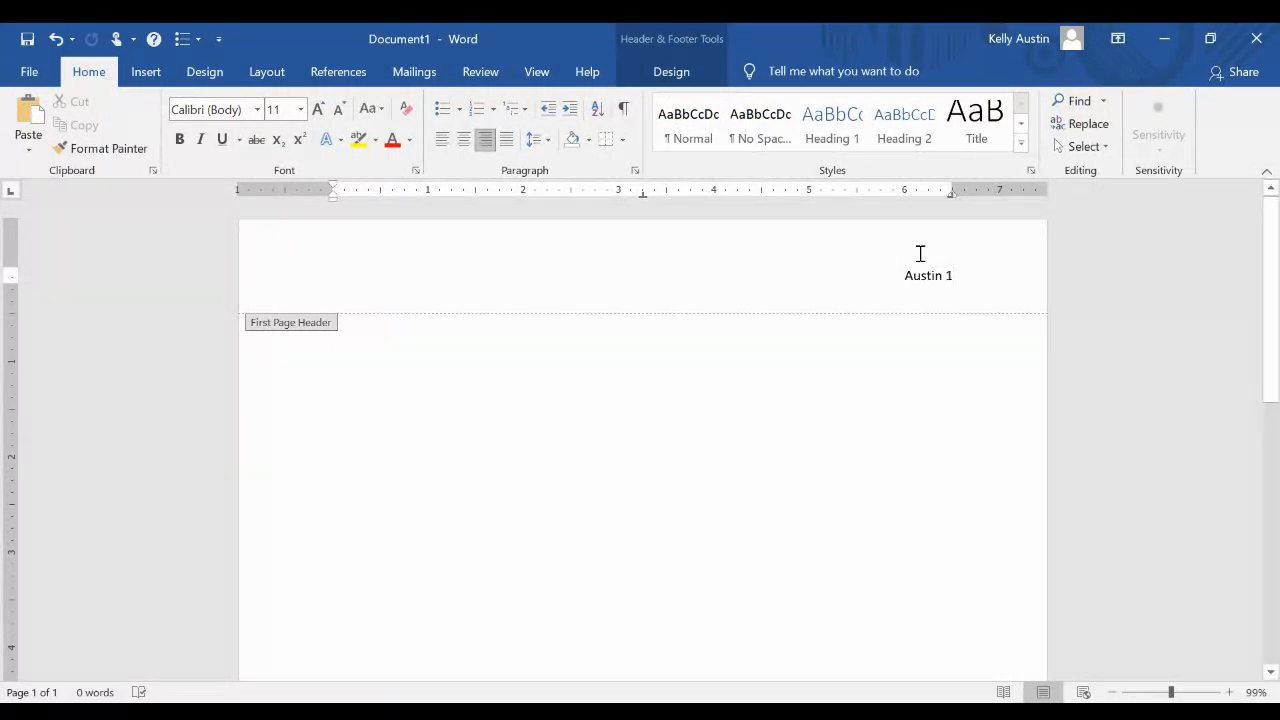
left_click_drag(952, 276, 905, 276)
left_click(257, 109)
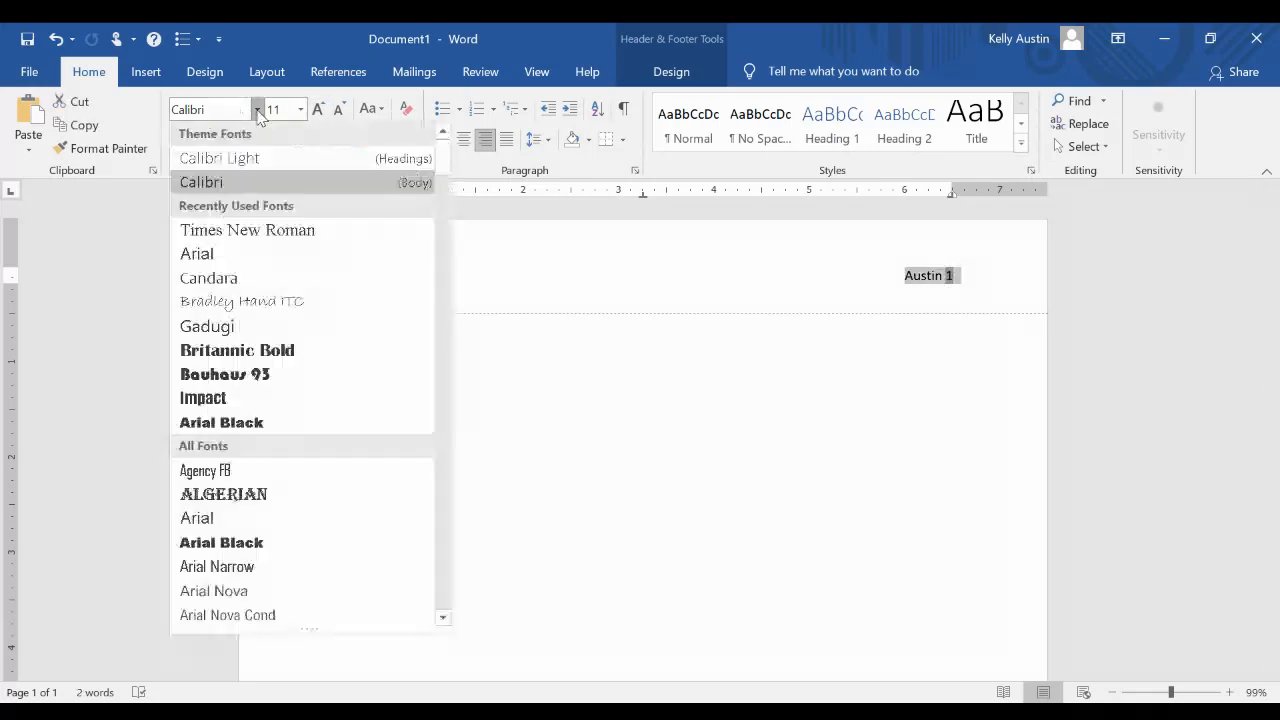
left_click(249, 236)
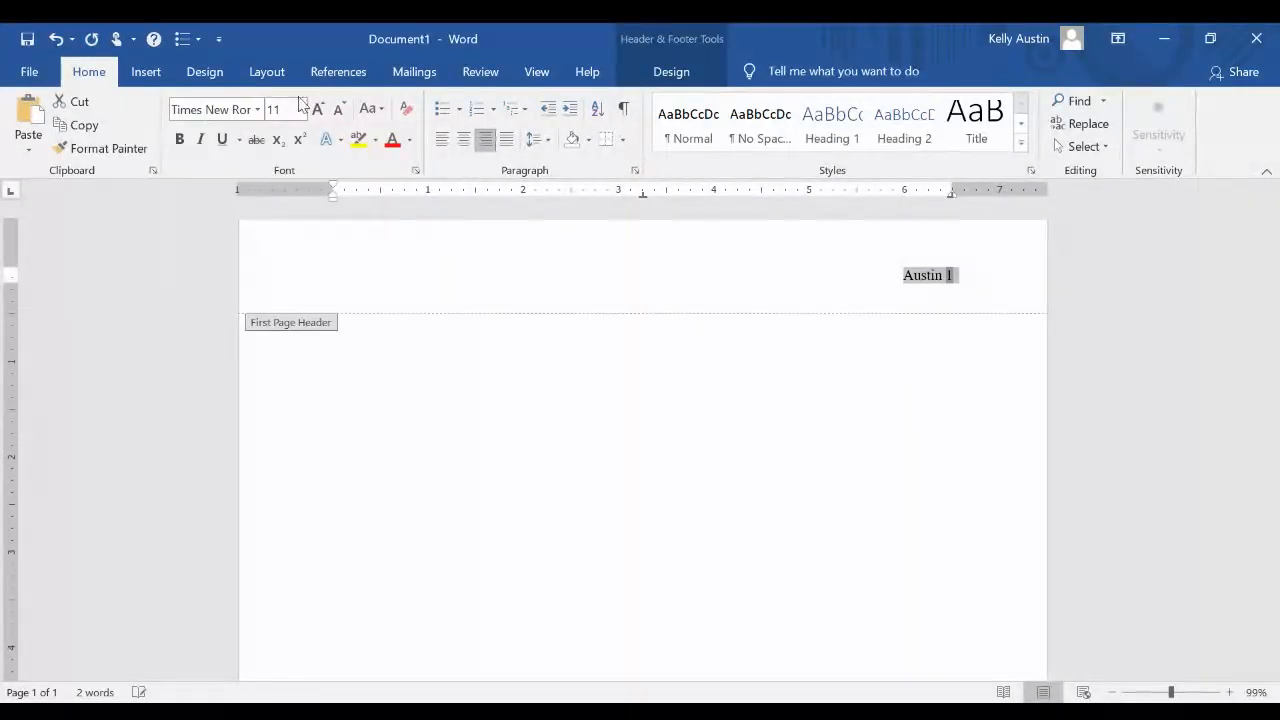
left_click(301, 109)
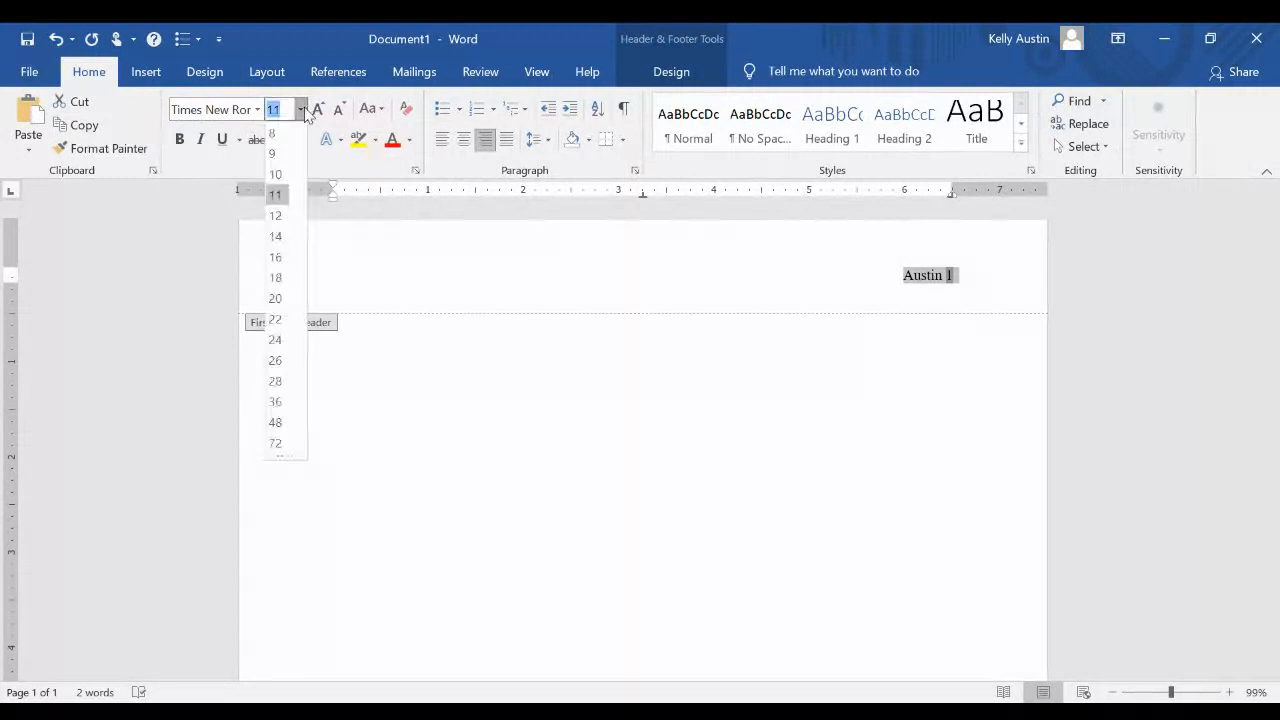
left_click(277, 219)
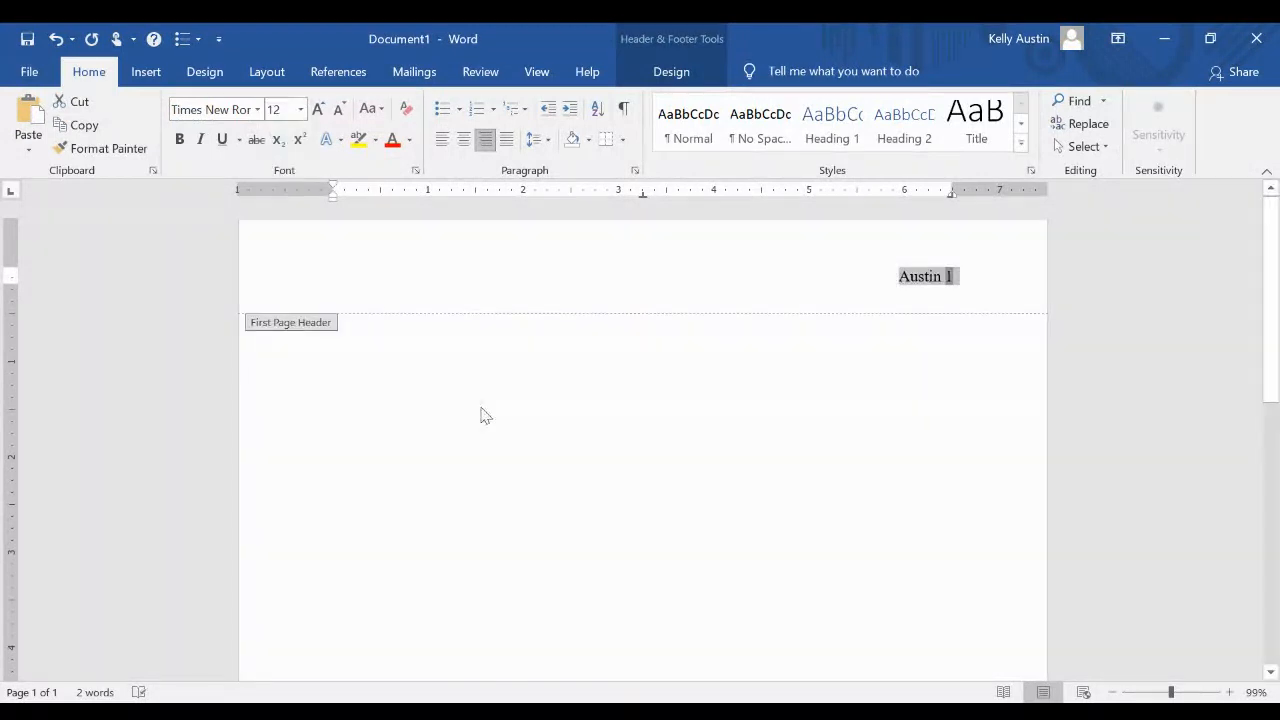
Return to the document body and type the student's name and the instructor's name on separate lines
double_click(510, 424)
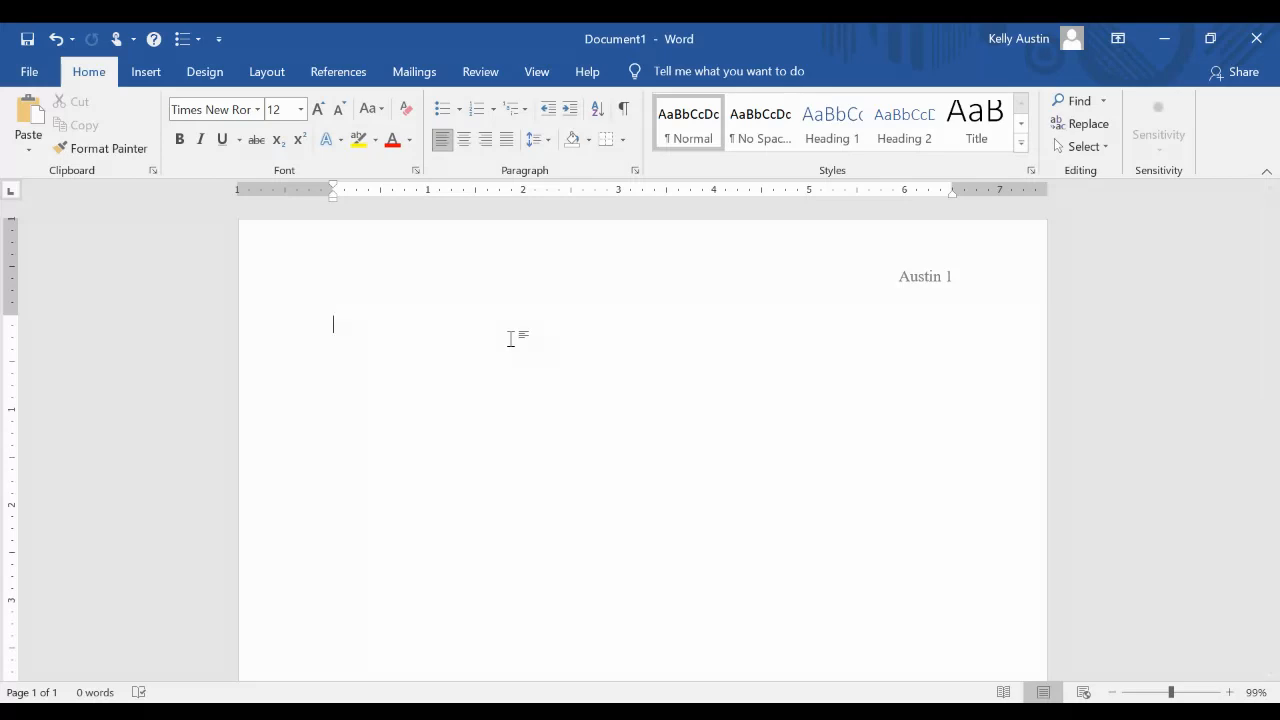
type("Sally Smith")
key("Return")
type("Prof. Kelly Austin")
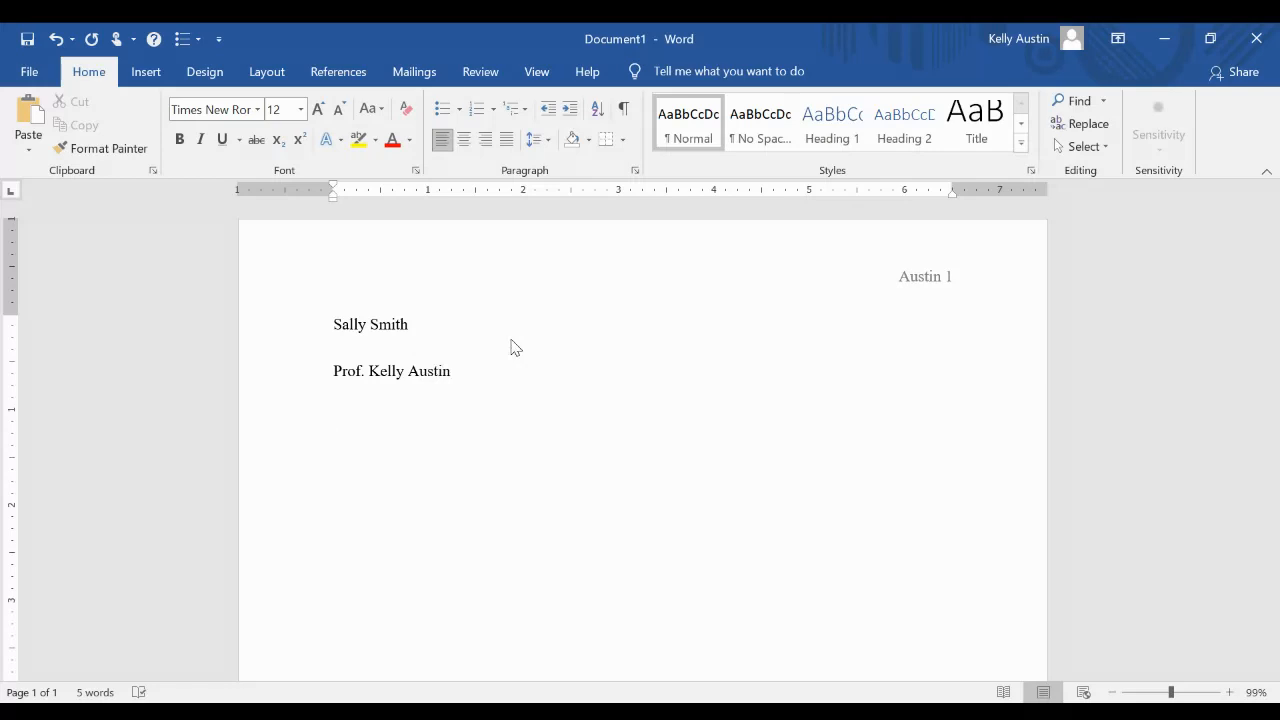
Add the course EMLS 285RW and the date 25 January 2021 on the following lines
key("Return")
type("EMLS 285RW")
key("Return")
type("25")
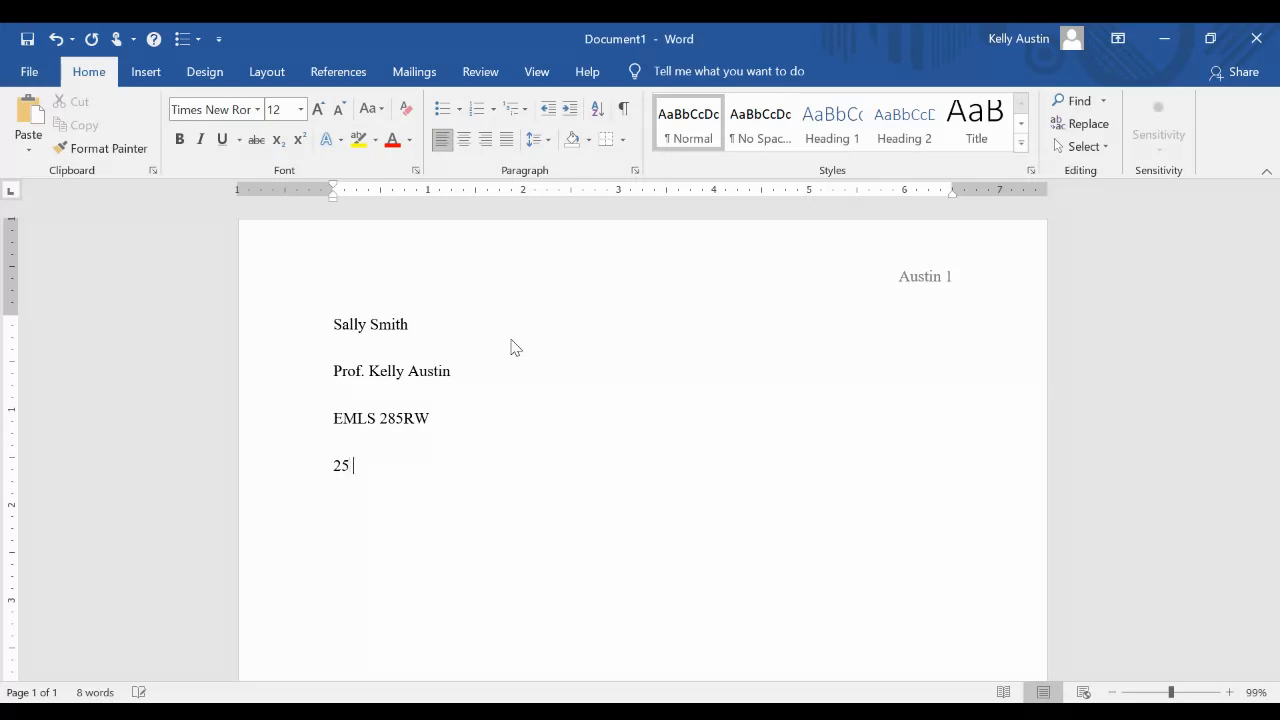
type(" January 202")
type("1")
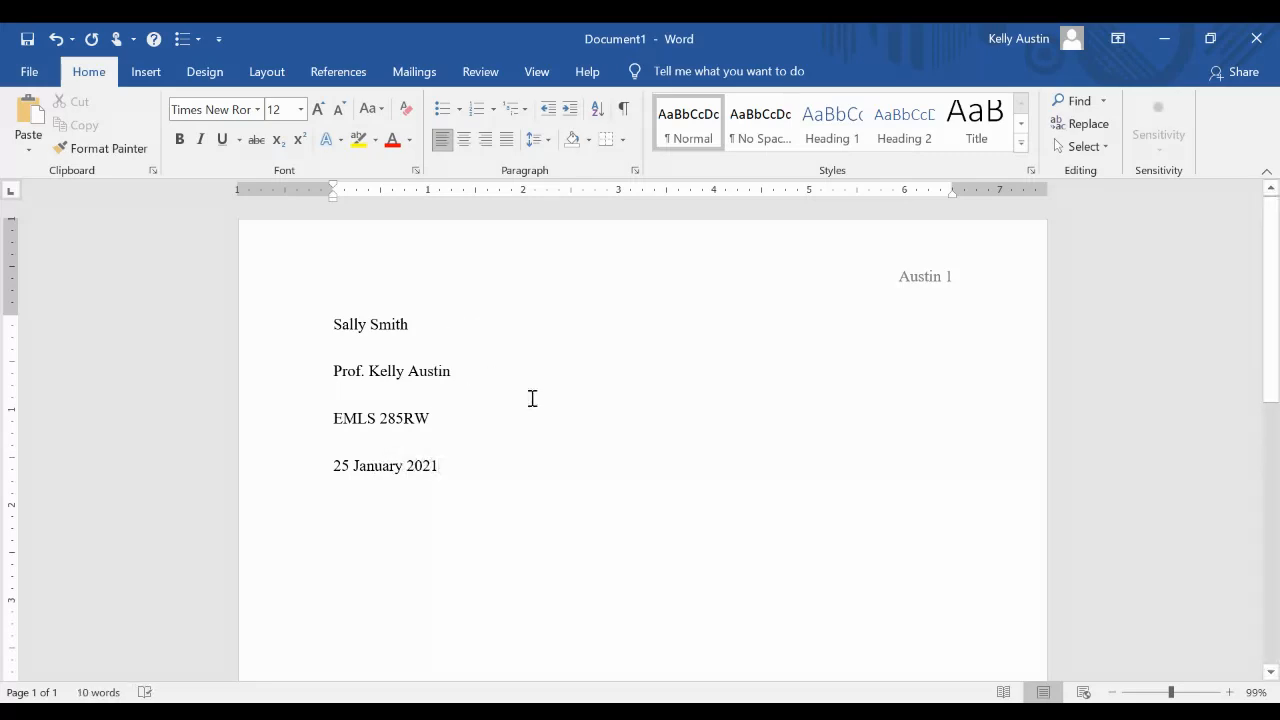
Add the centered title Acculturation for Immigrants on a new line
key("Return")
left_click(465, 141)
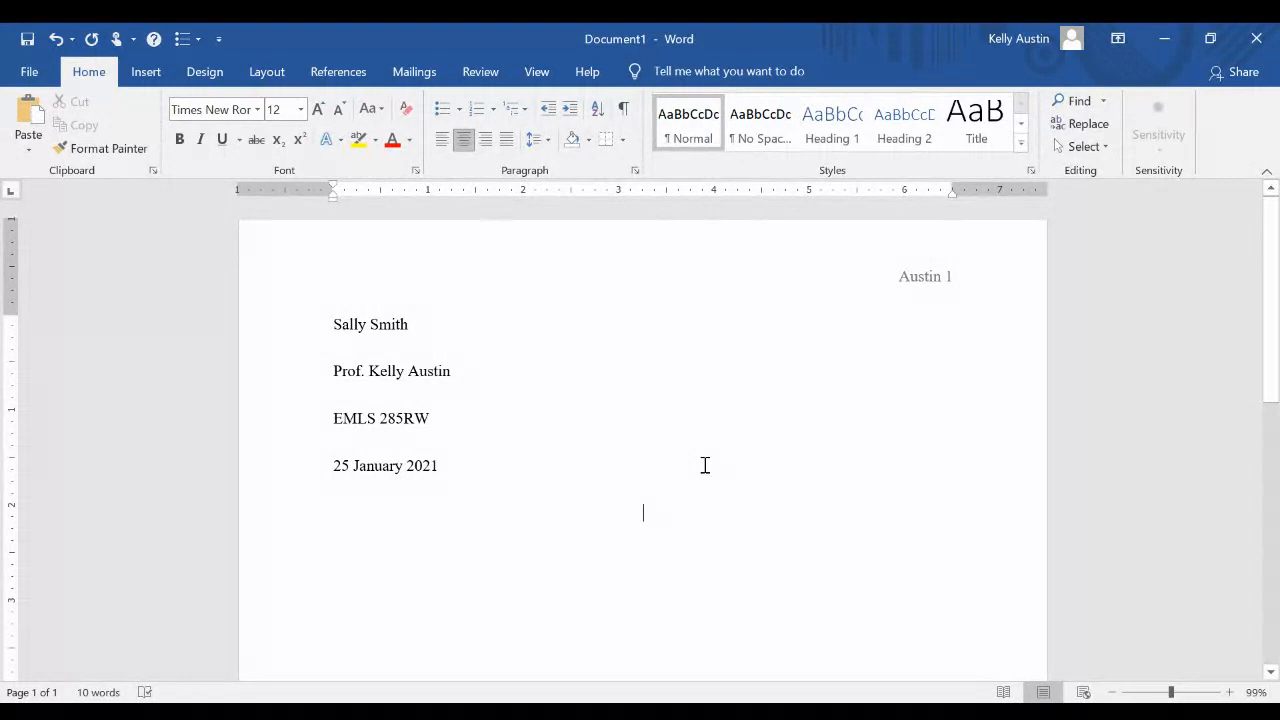
type("Acc")
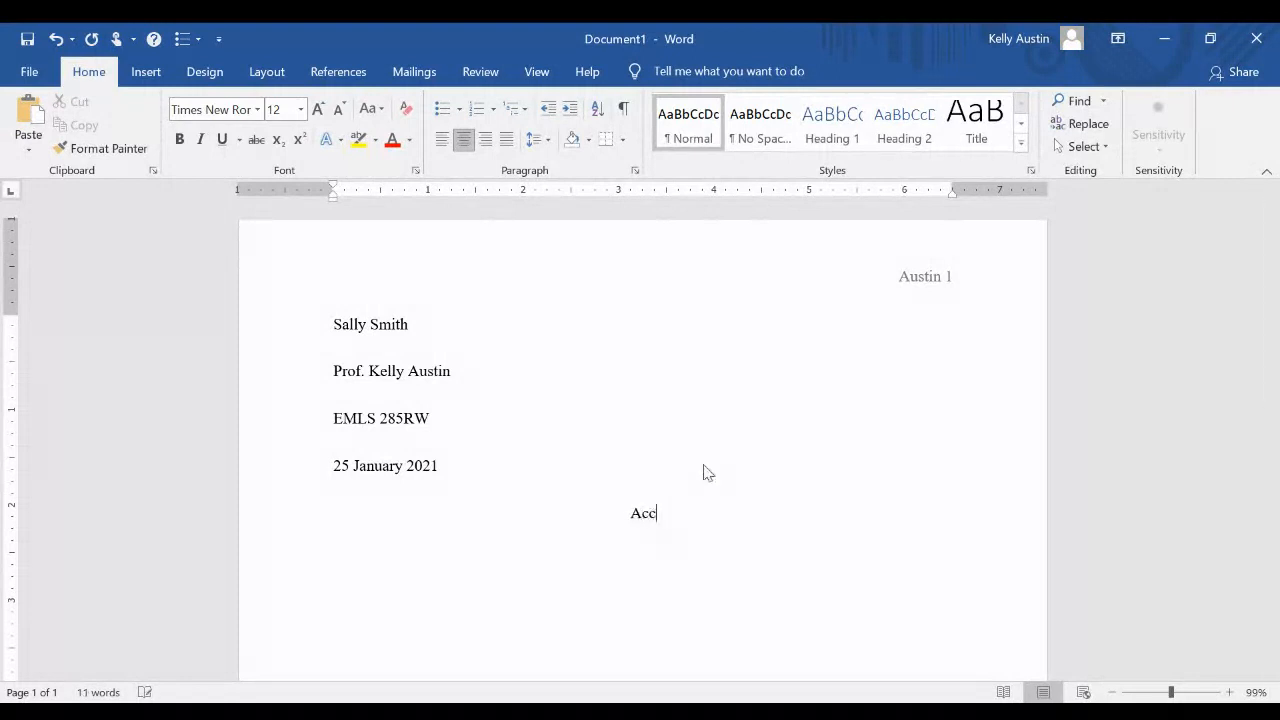
type("ulturation ")
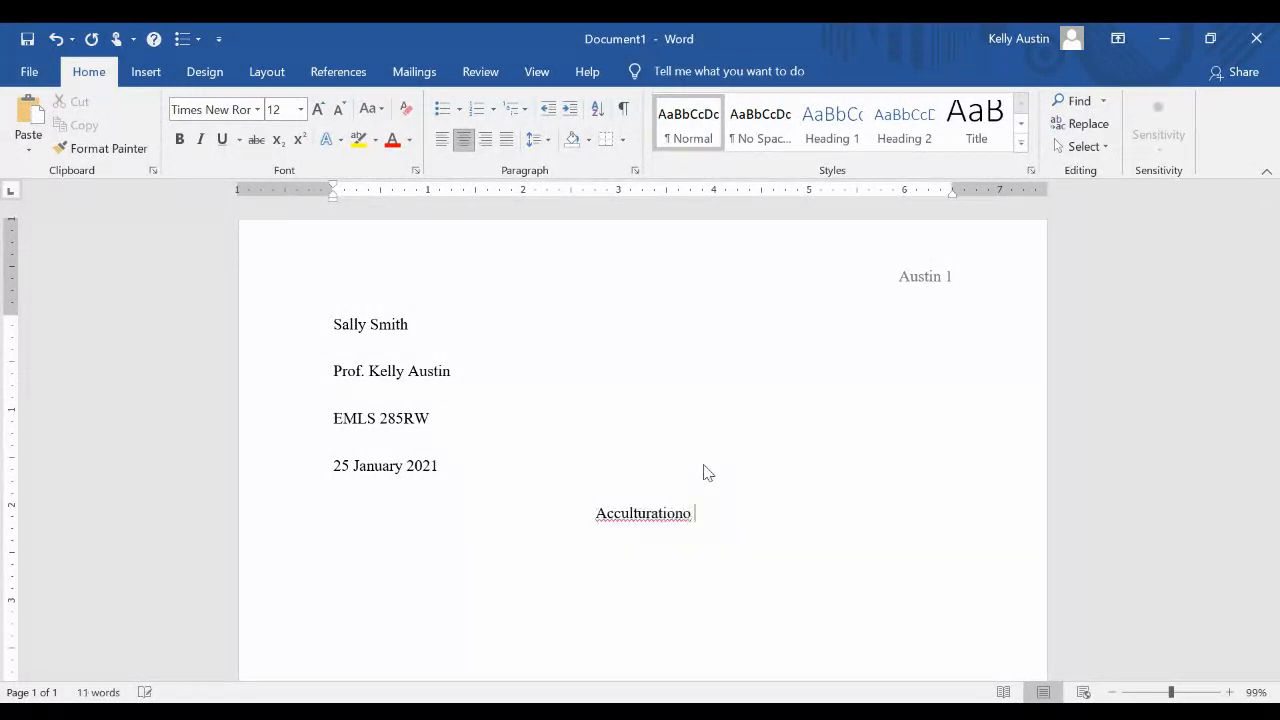
type("for ")
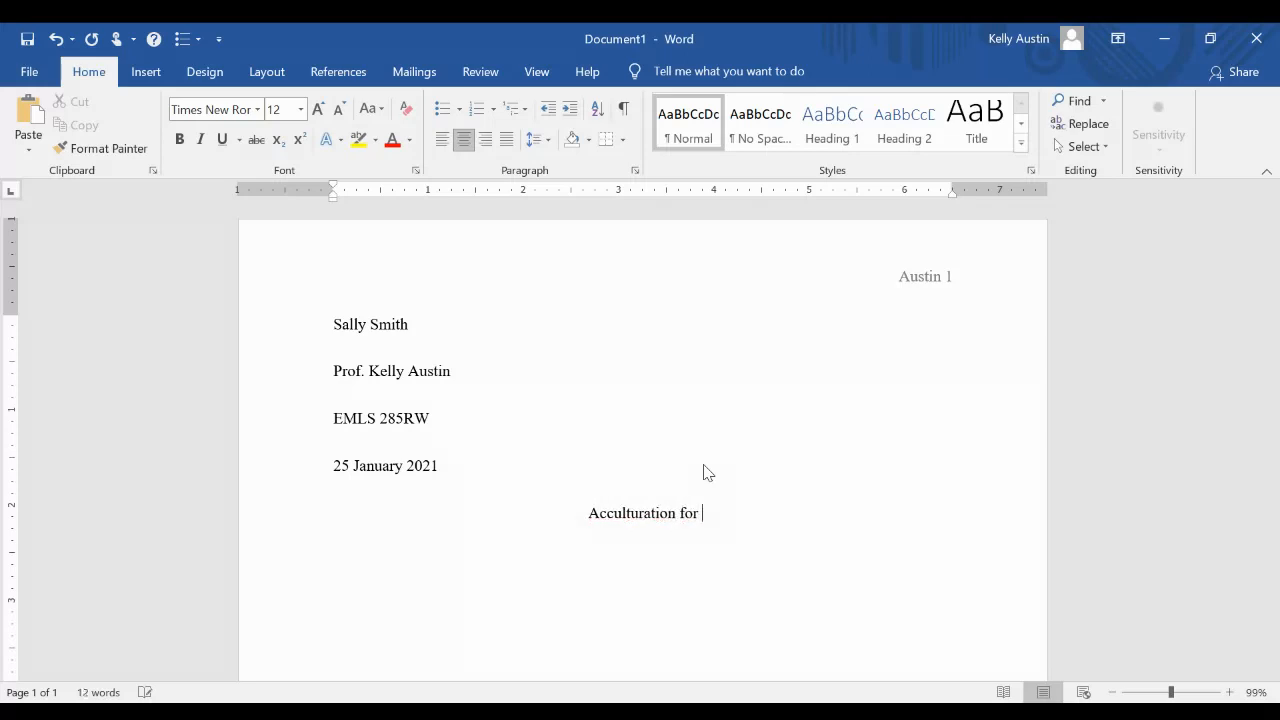
type("Immigrants")
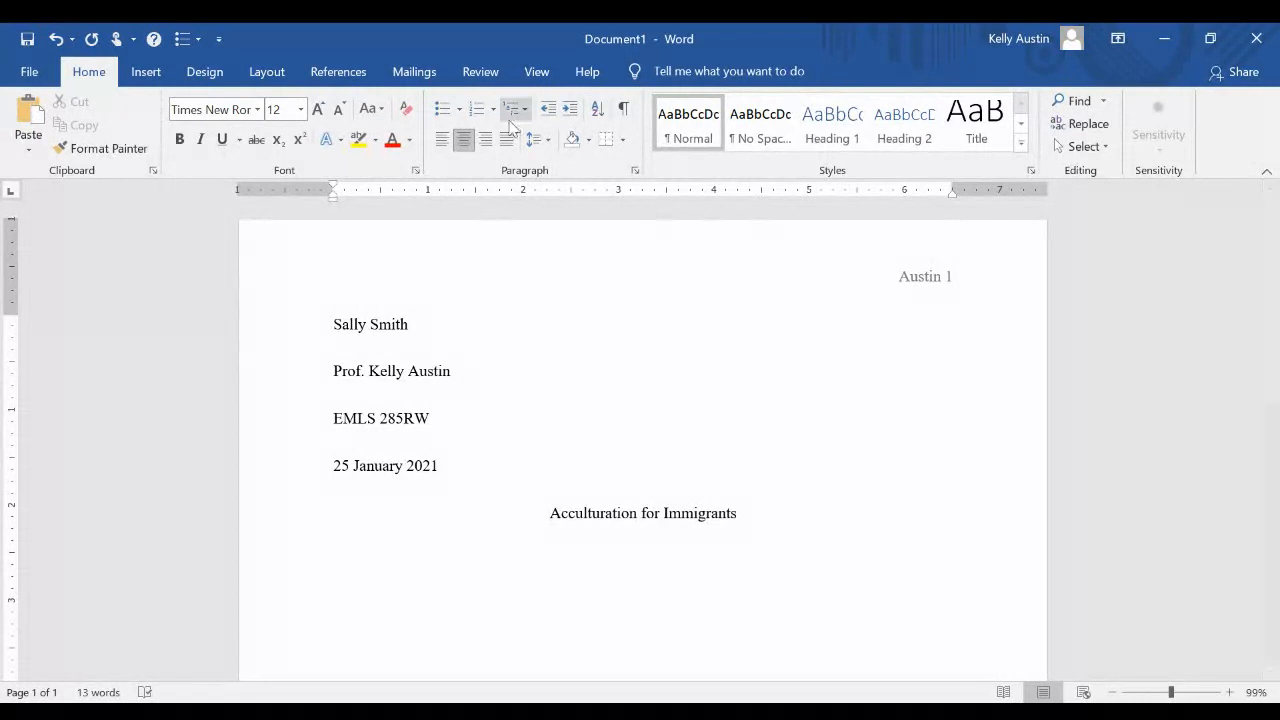
Left-align the next line and type an indented placeholder body paragraph
left_click(442, 141)
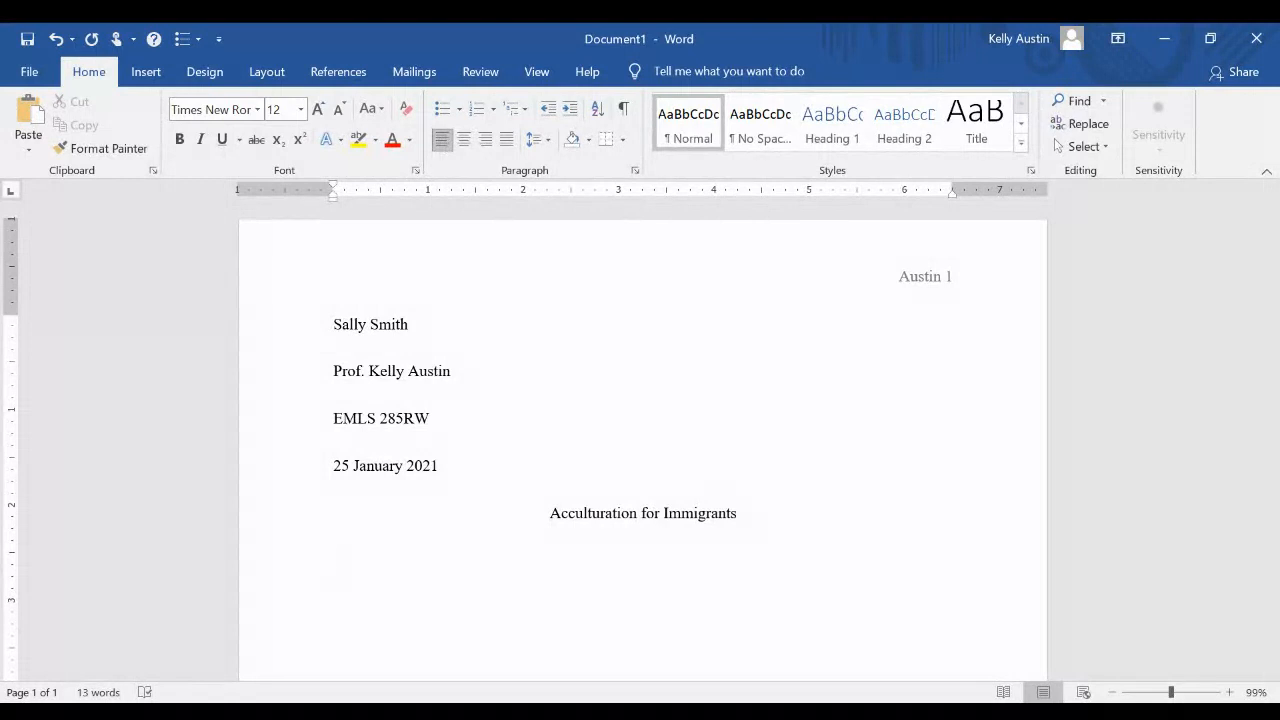
key("Tab")
type("kaflkjadflkajf;lkdsjflkfjsj ldskjf")
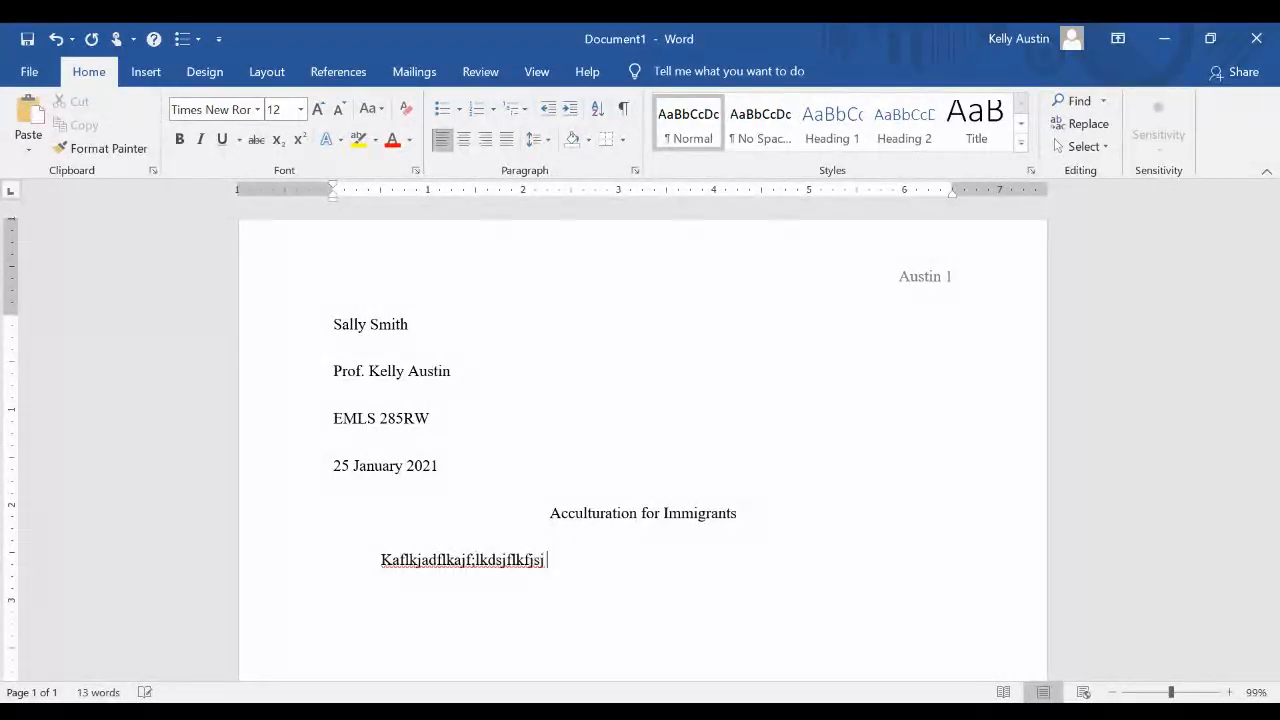
type("lkdfjdslkafjalkfj ;fl j;lsfj;")
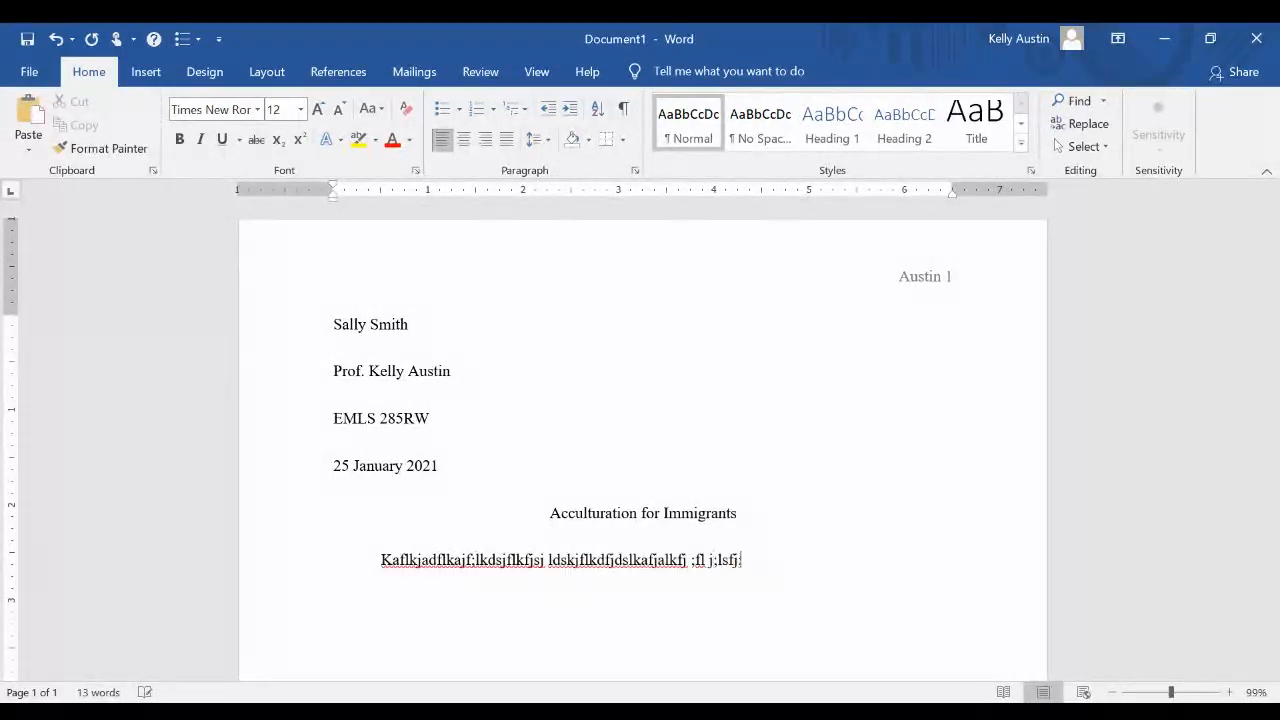
type(" ldkjf;lskfj;sdlfkj;sldfj;sdlkfja;lkfjsdlfkjsd;lfkjs;dl")
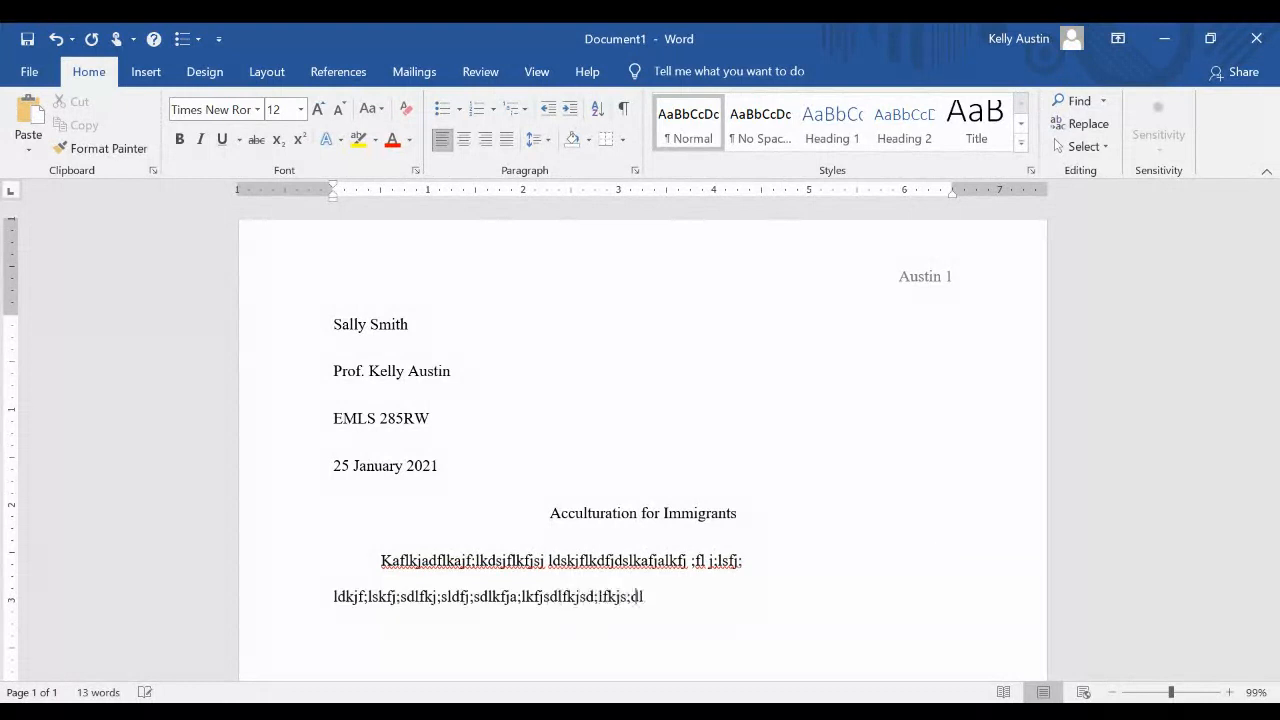
type("fjdlfjsds;lfkjsd;lfjsdf;ljdf;lkdjf;lsdkjf;sldkjfsdl")
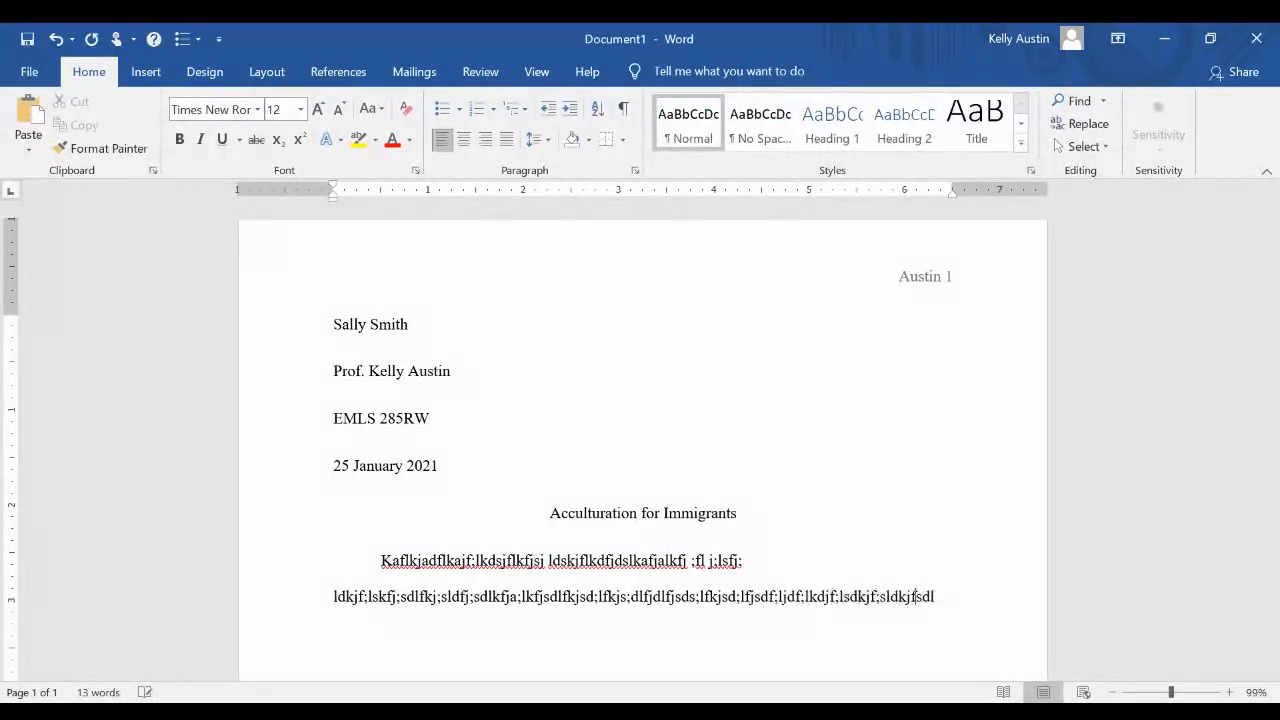
type("fjkd;lkfkjl;djlk")
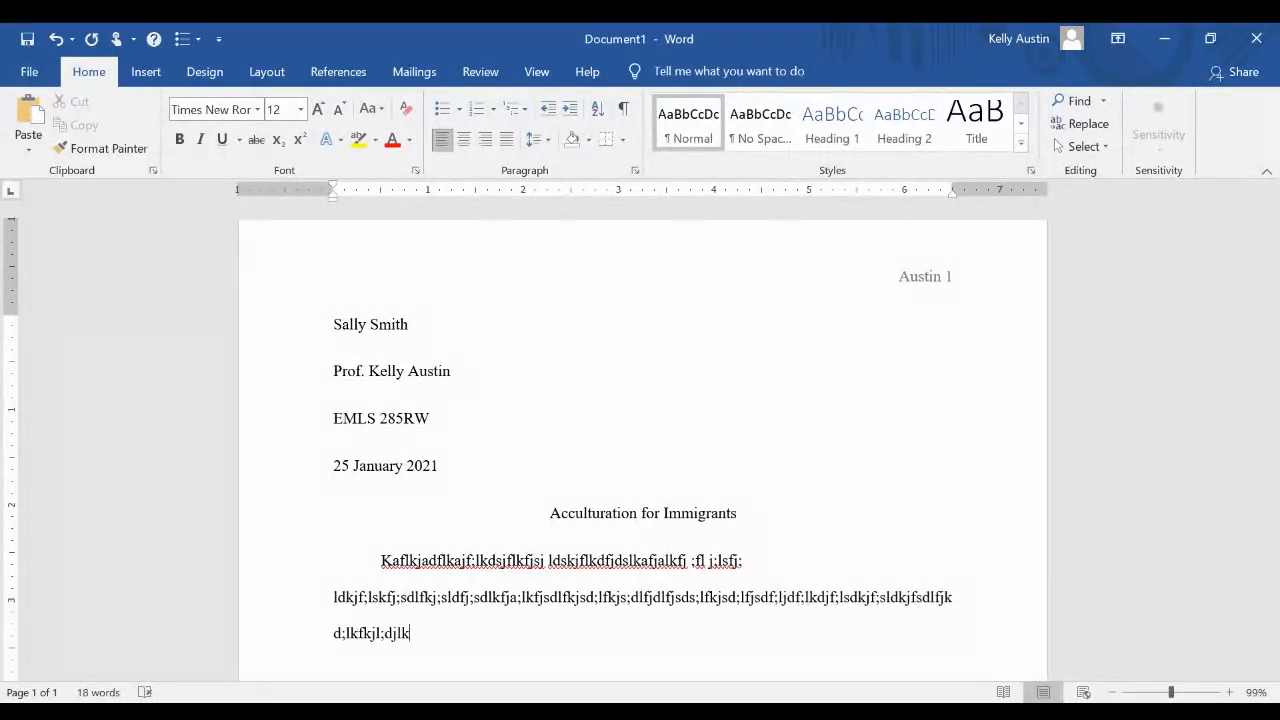
key("Return")
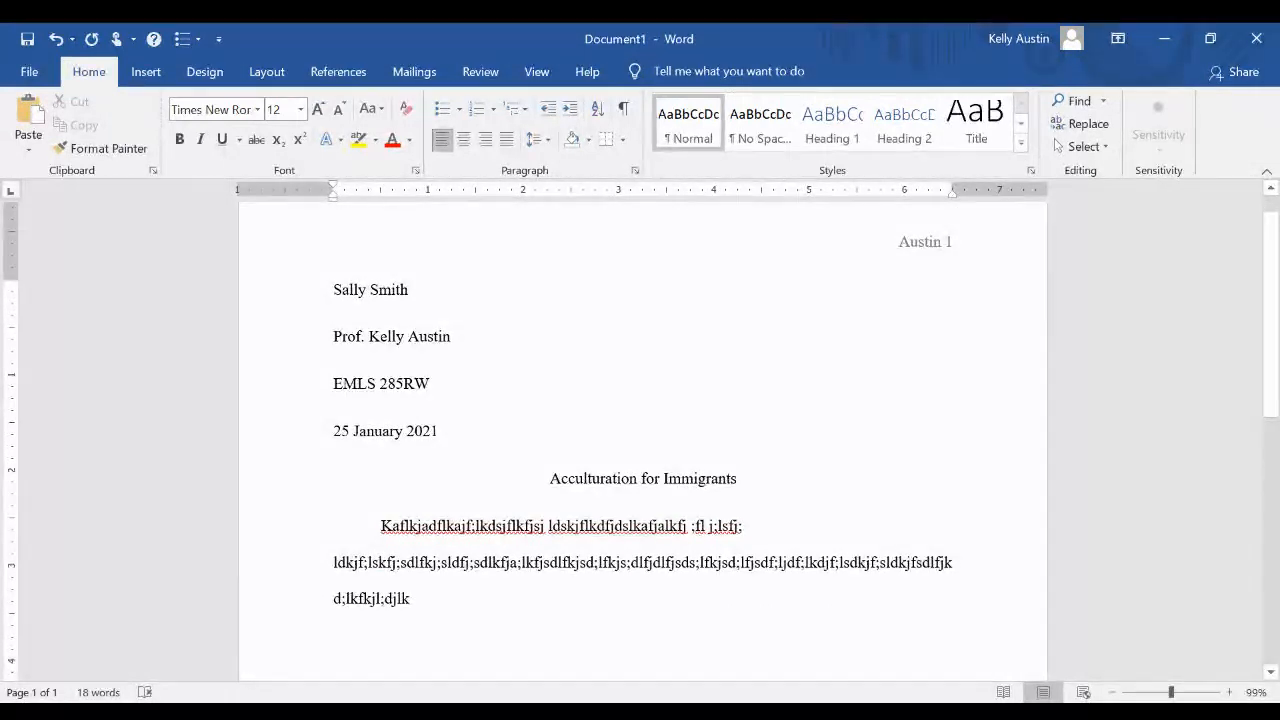
Start a second indented placeholder paragraph of body text
key("Tab")
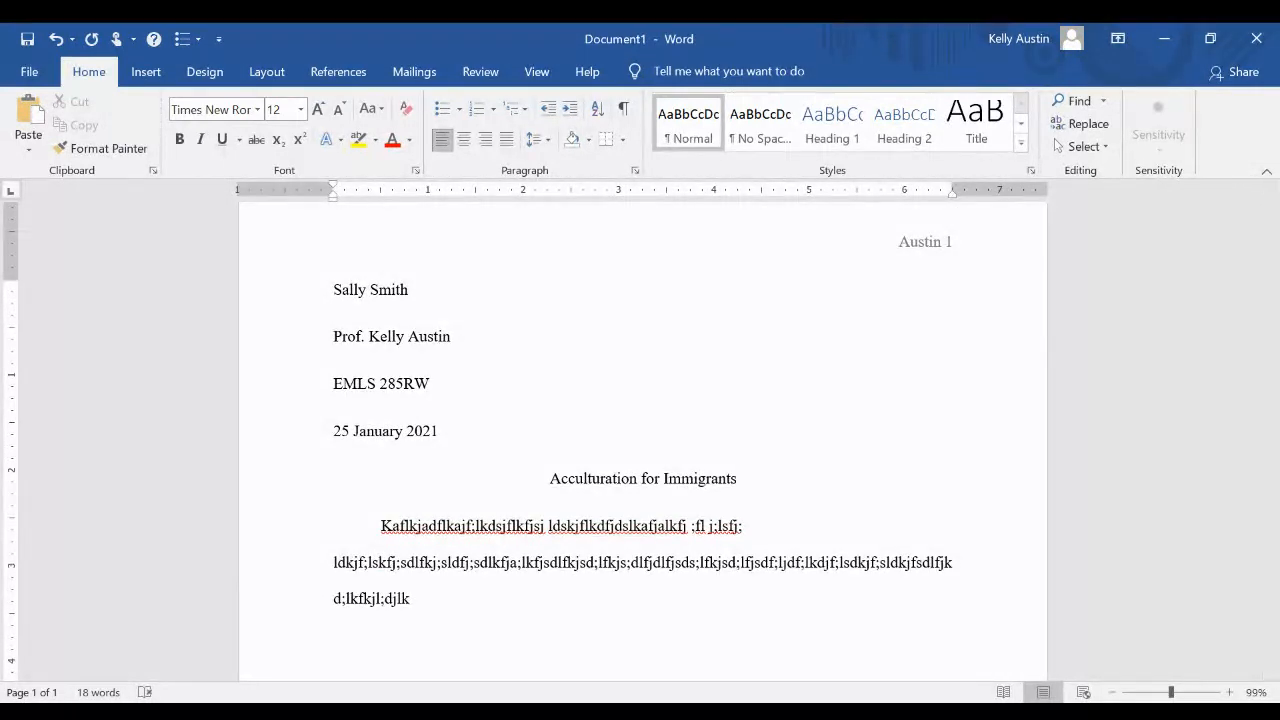
type("alskjflfjlsfkj;lfkjlfkjlfkjs;lfjflksjl;")
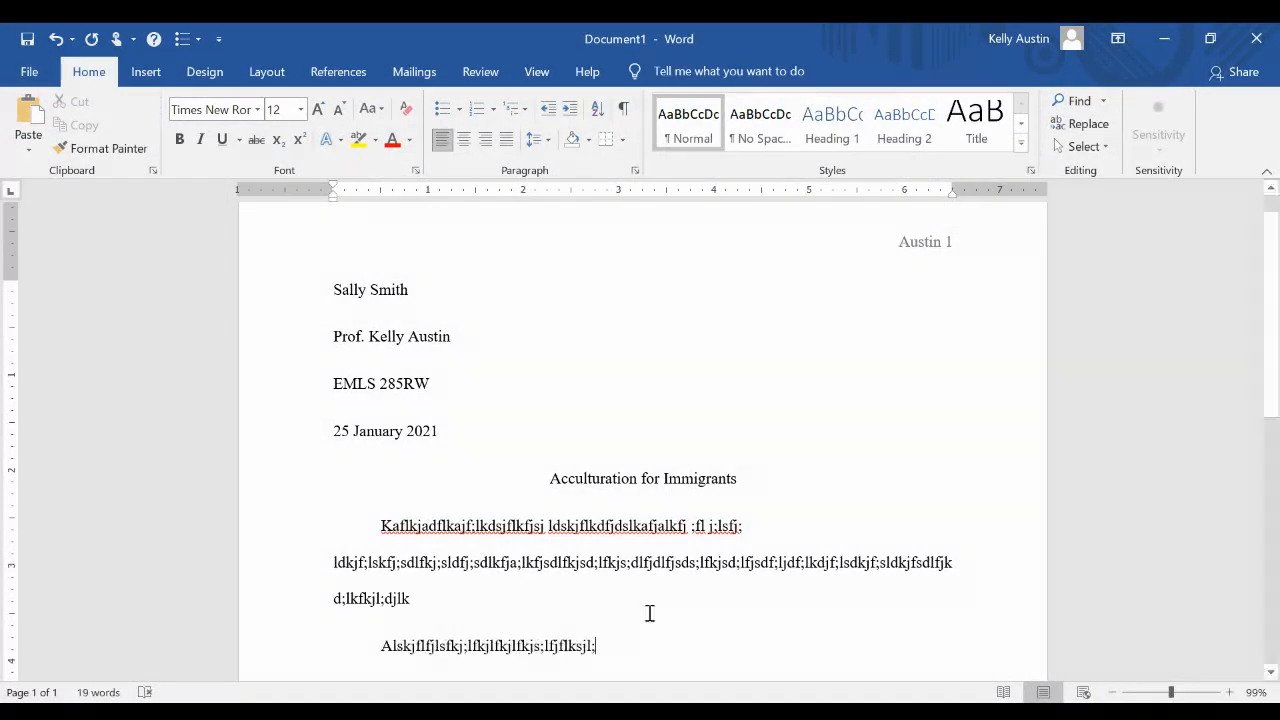
scroll(661, 593, "down", 1)
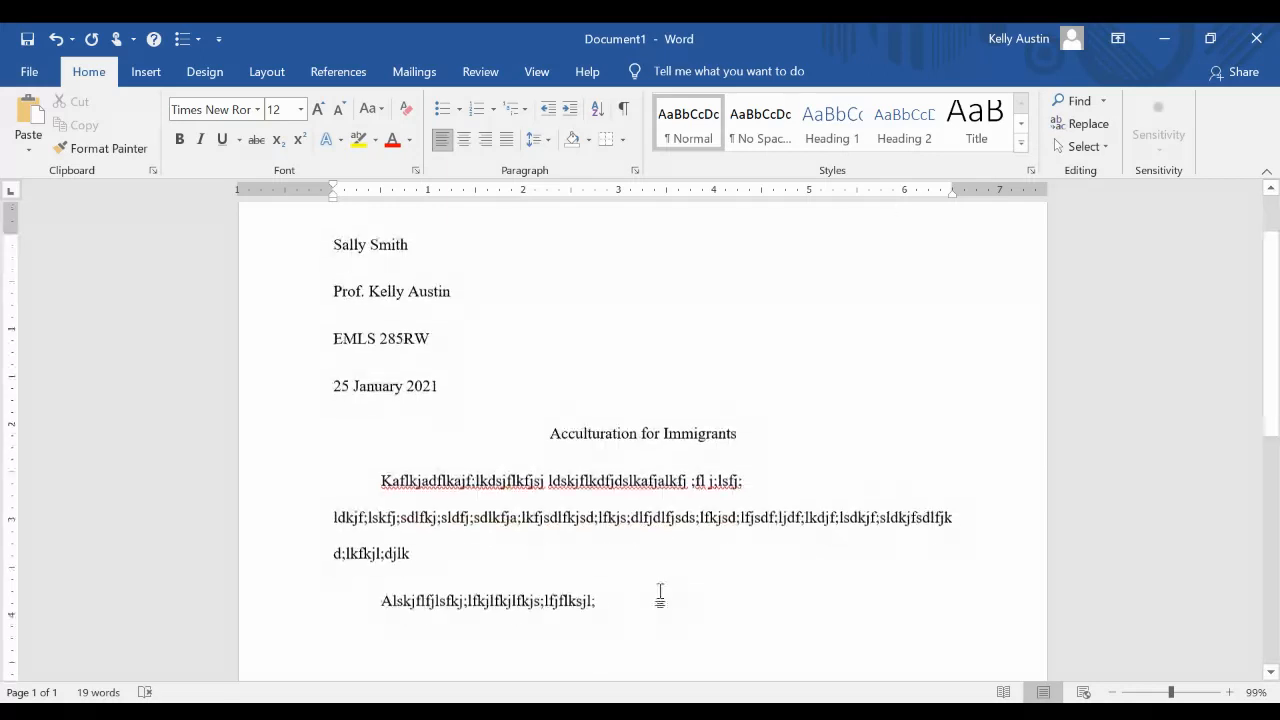